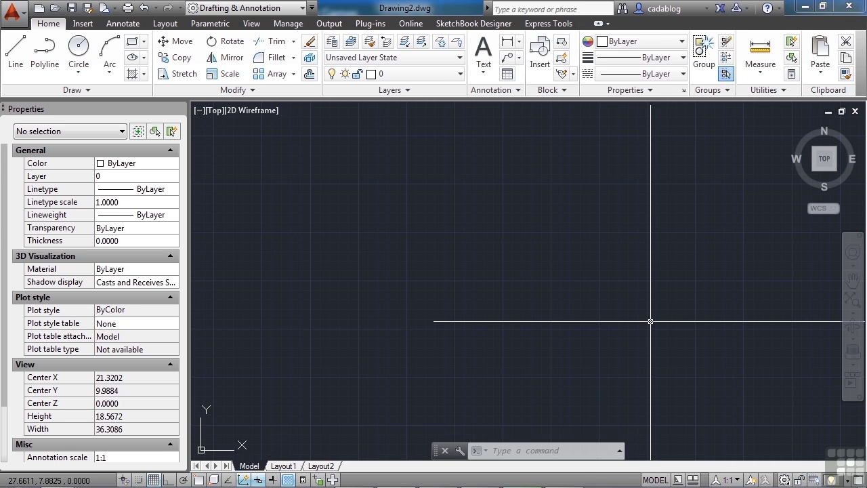
# - Start a multiline text object with its box spanning from about (16.22, 13.68) to about (22.66, 11.31)
pyautogui.click(443, 269)
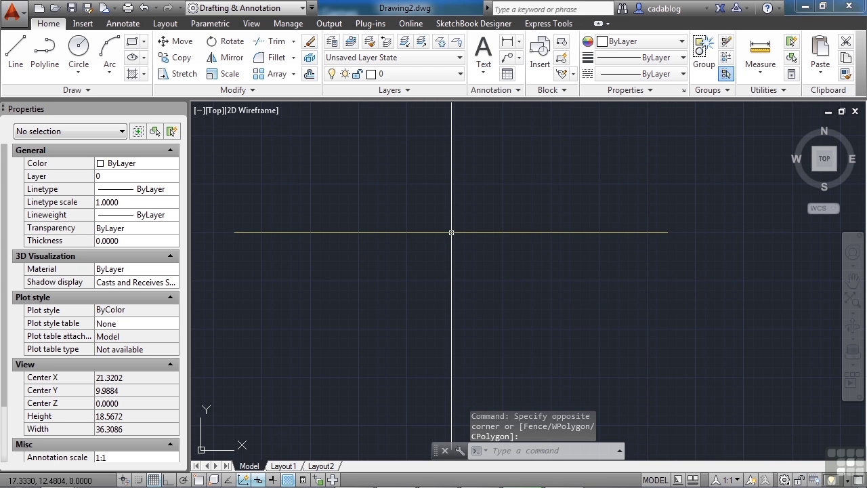
pyautogui.write('MT')
pyautogui.press('Return')
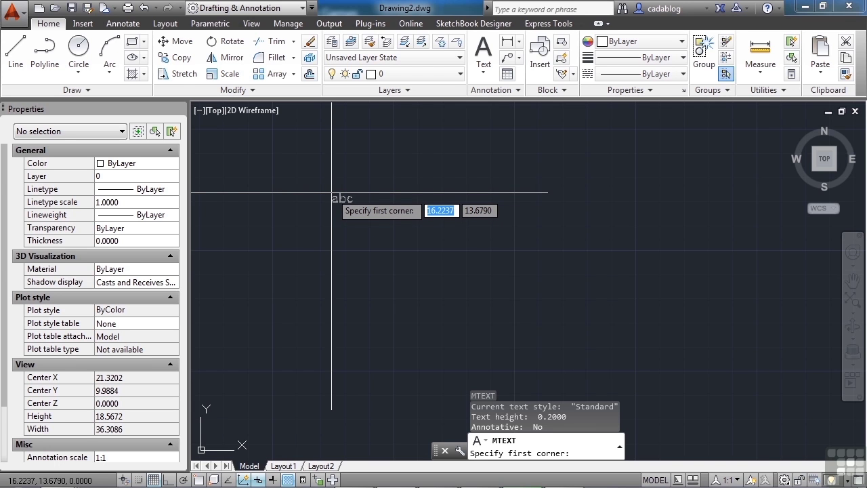
pyautogui.click(331, 192)
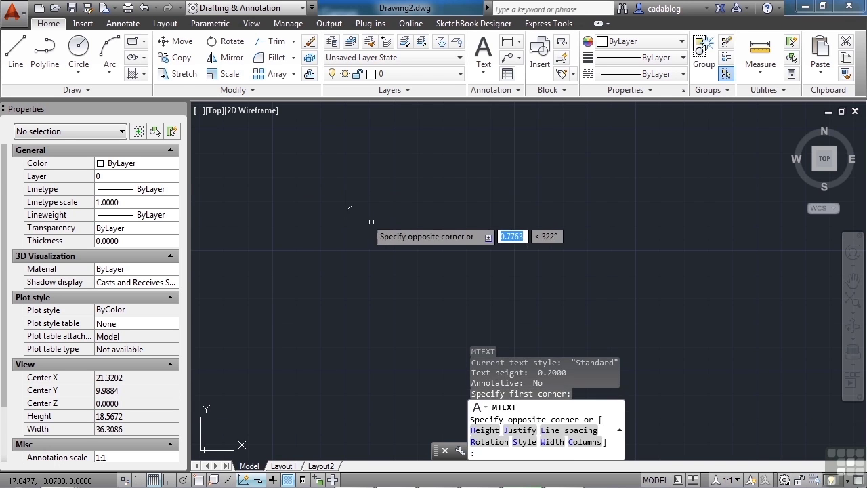
pyautogui.click(647, 305)
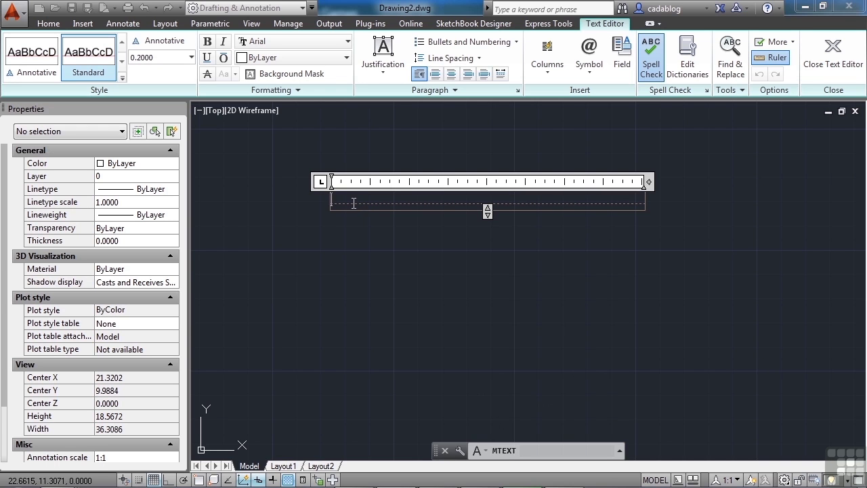
# - Import the text file notes.txt from the 06 folder into the multiline text box
pyautogui.rightClick(350, 200)
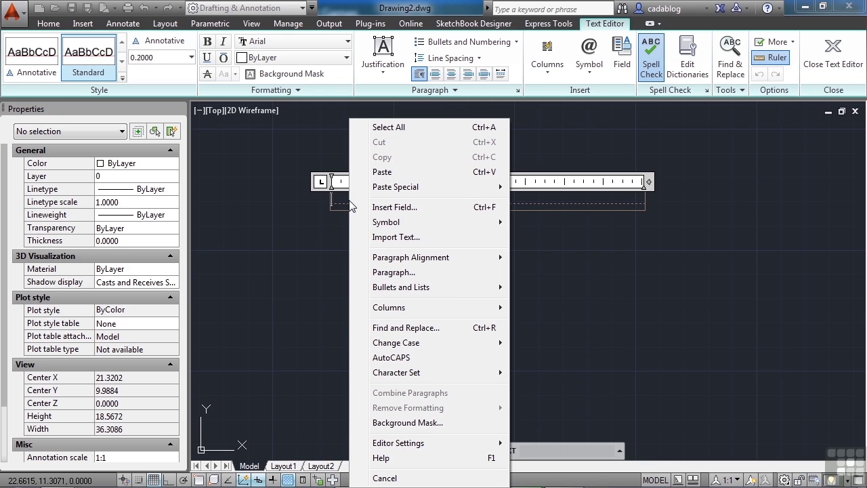
pyautogui.click(397, 237)
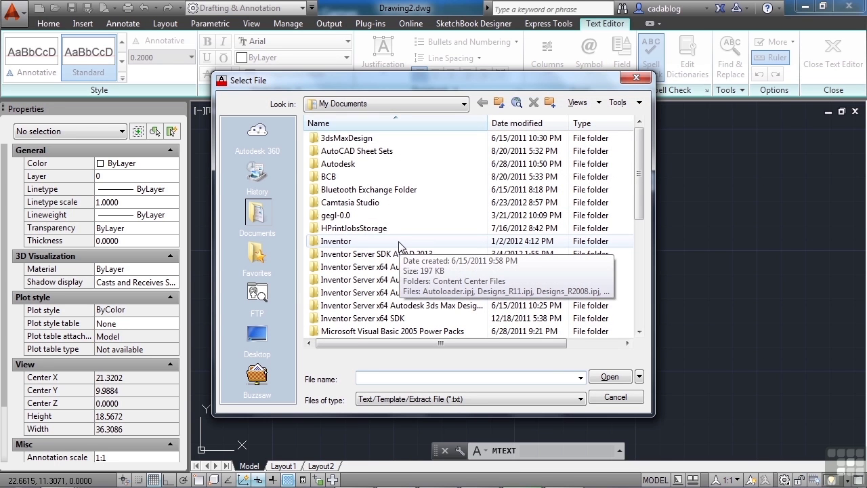
pyautogui.click(462, 104)
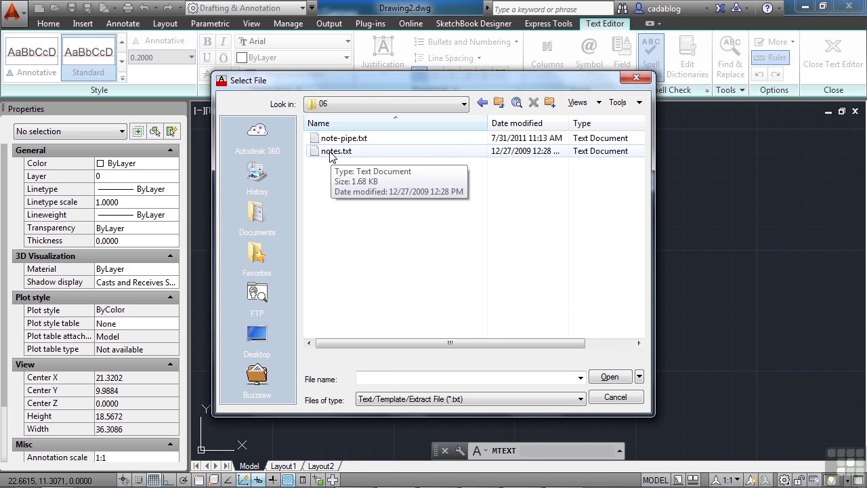
pyautogui.click(332, 152)
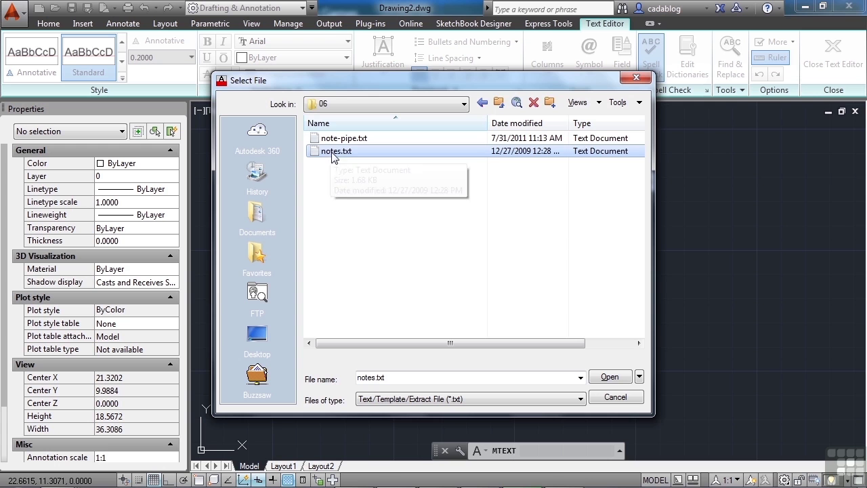
pyautogui.click(605, 375)
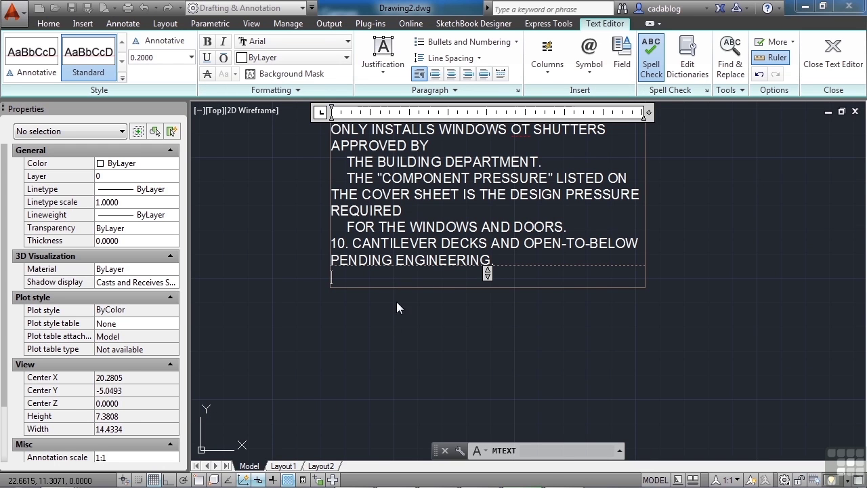
# - Widen the text box to about 16.2 units so the notes keep their original line breaks, and finish editing
pyautogui.scroll(-3, 385, 330)
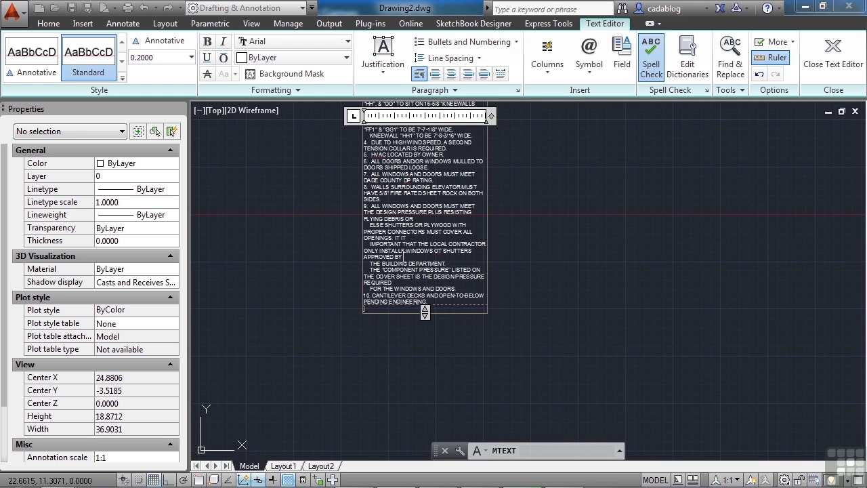
pyautogui.scroll(-2, 396, 278)
pyautogui.scroll(-2, 408, 164)
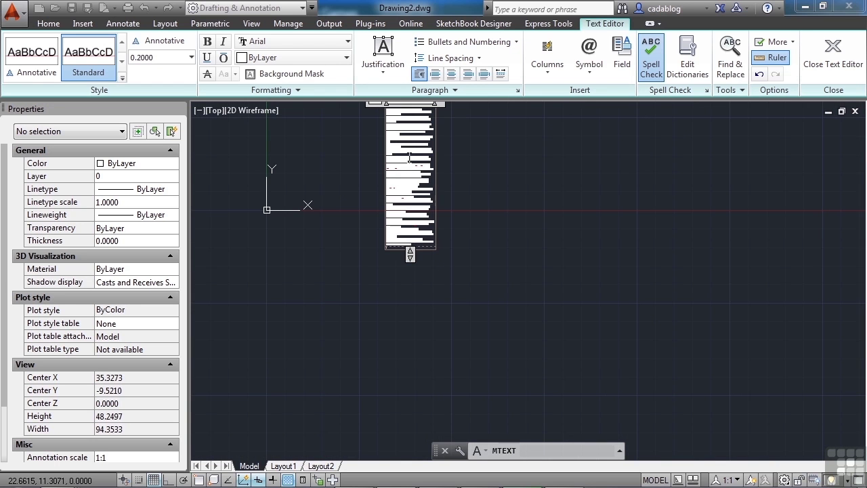
pyautogui.moveTo(454, 156); pyautogui.dragTo(447, 251, button='middle')
pyautogui.scroll(6, 438, 200)
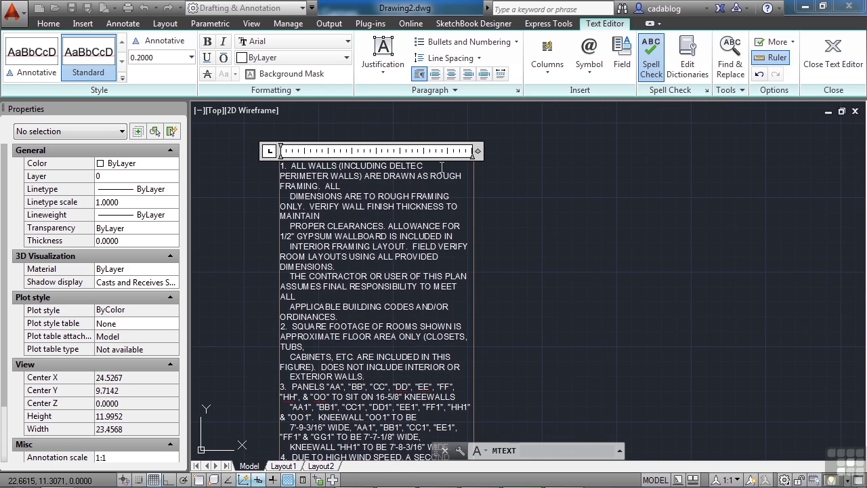
pyautogui.moveTo(478, 150); pyautogui.dragTo(767, 187)
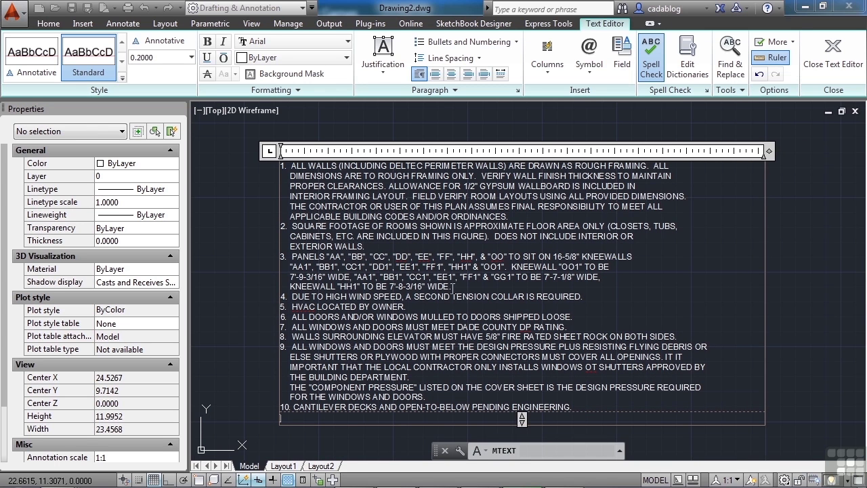
pyautogui.click(236, 258)
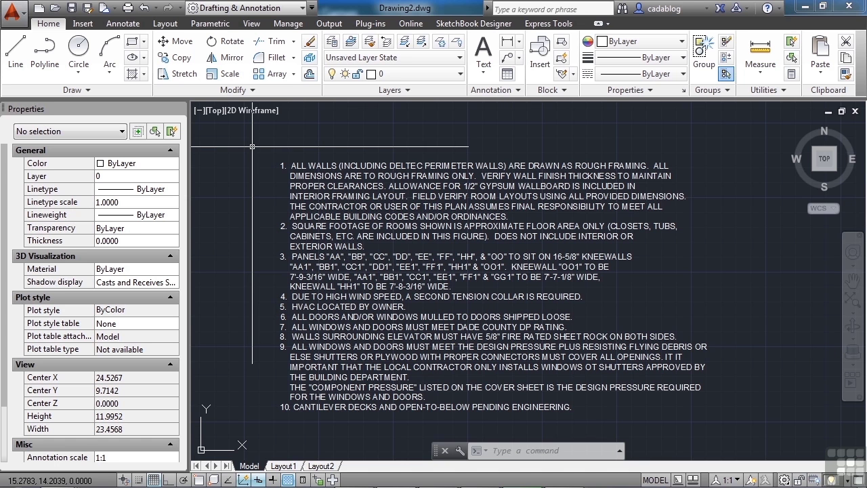
# - Reopen the notes text for editing and add a new line after note 10
pyautogui.click(318, 194)
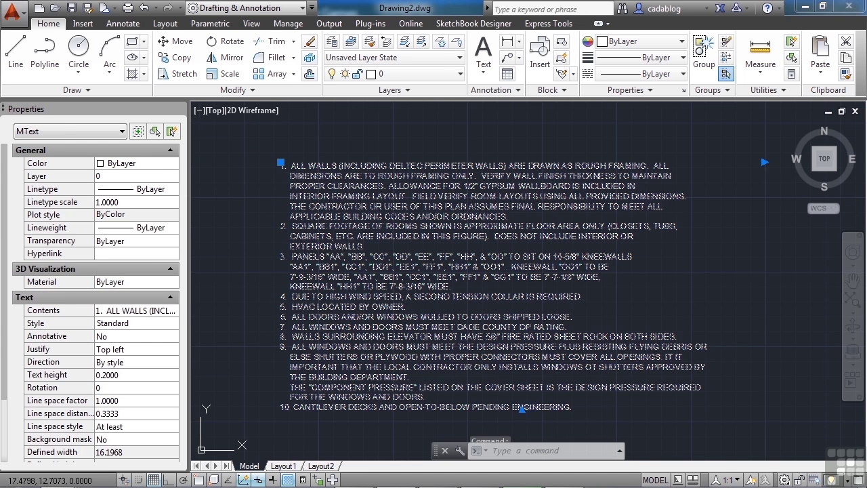
pyautogui.doubleClick(581, 405)
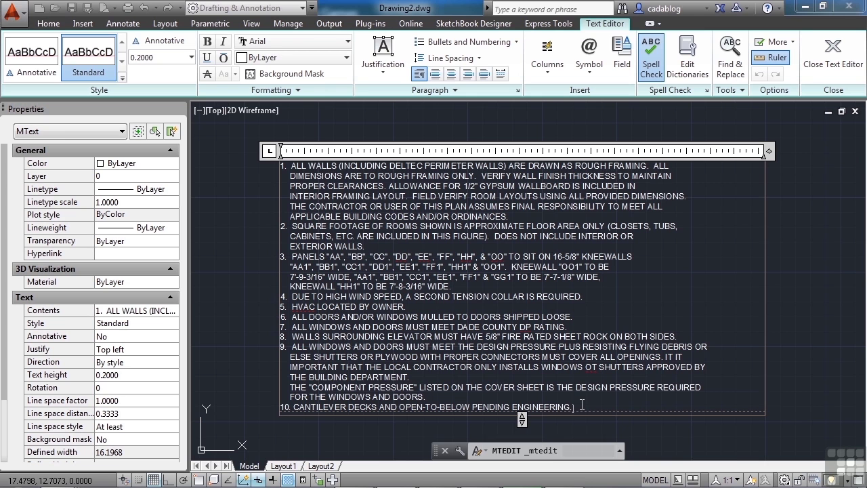
pyautogui.press('Return')
# - Import the text file note-pipe.txt below the last note in the same multiline text
pyautogui.scroll(-2, 415, 211)
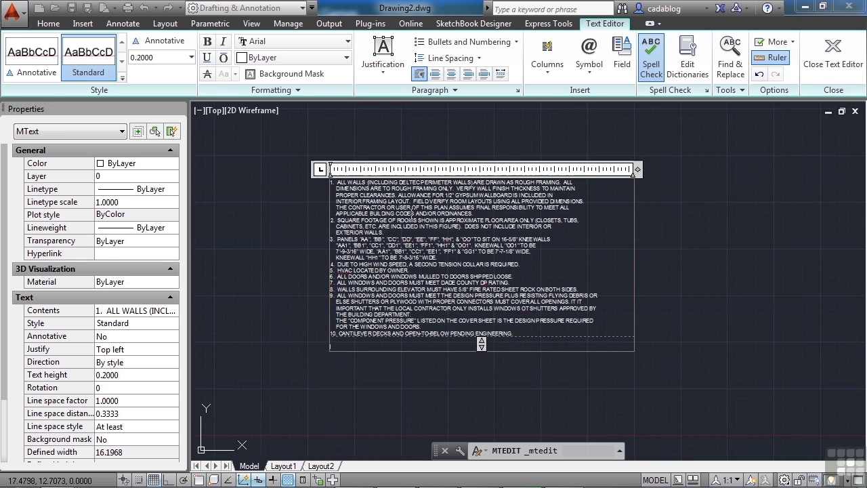
pyautogui.scroll(4, 343, 336)
pyautogui.rightClick(339, 346)
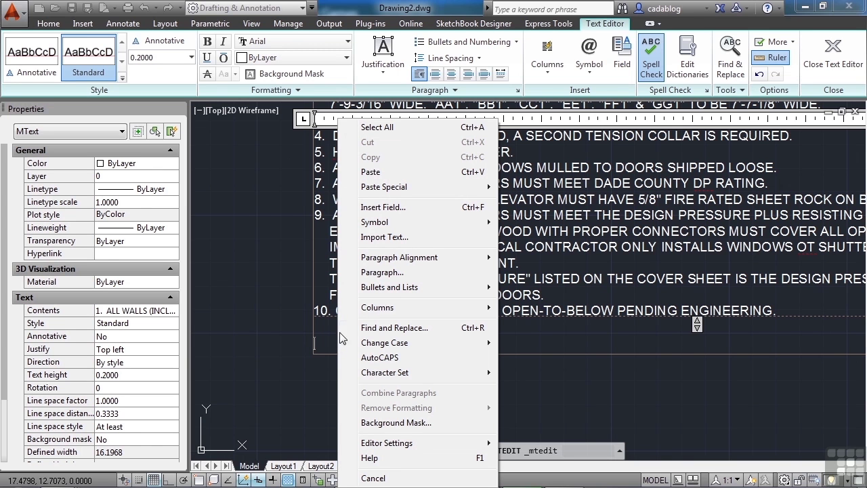
pyautogui.click(385, 238)
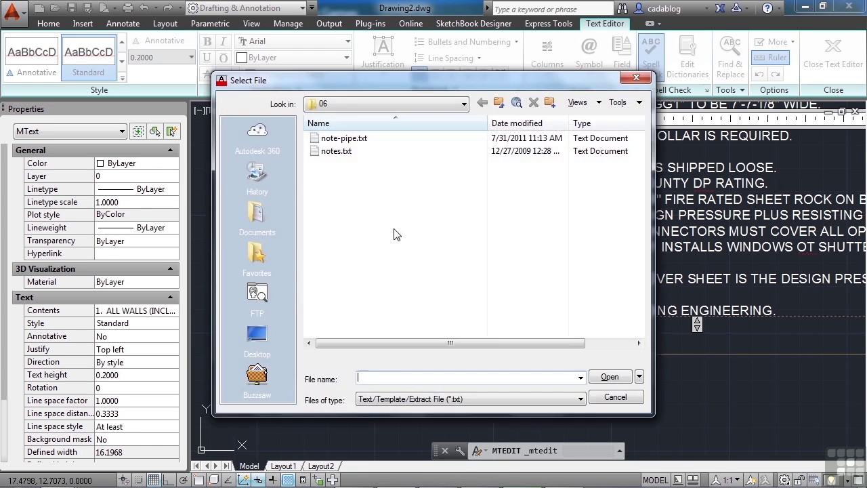
pyautogui.click(353, 139)
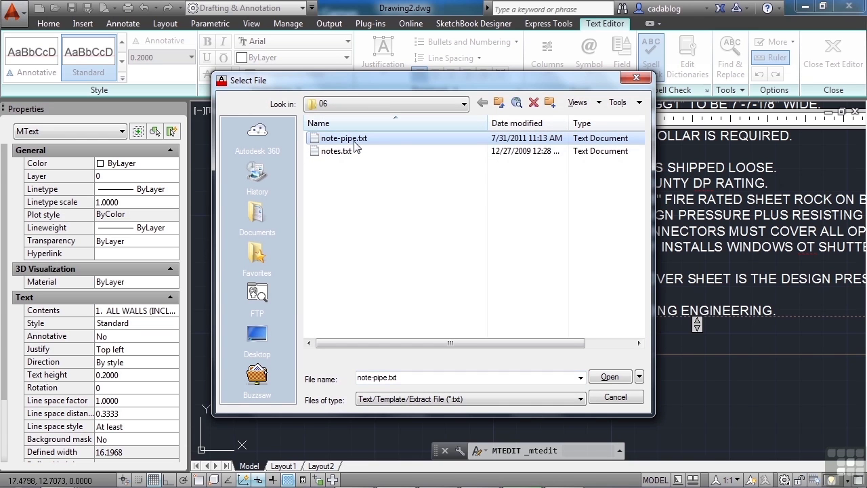
pyautogui.click(580, 398)
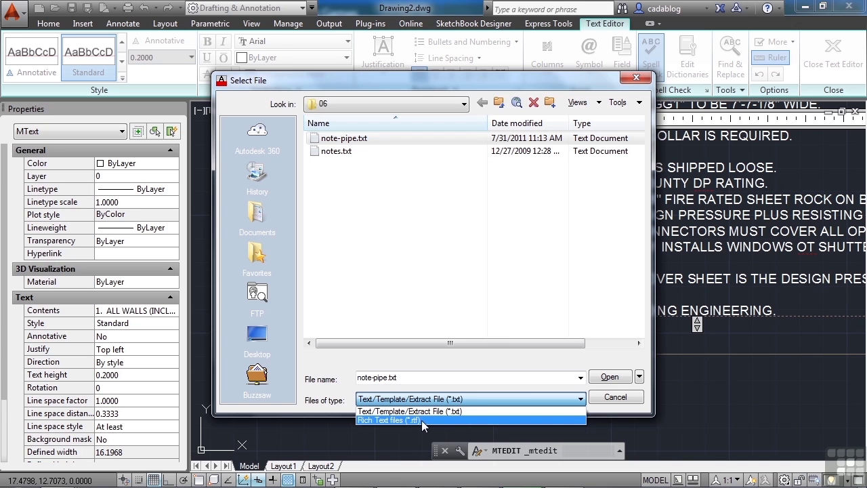
pyautogui.click(622, 381)
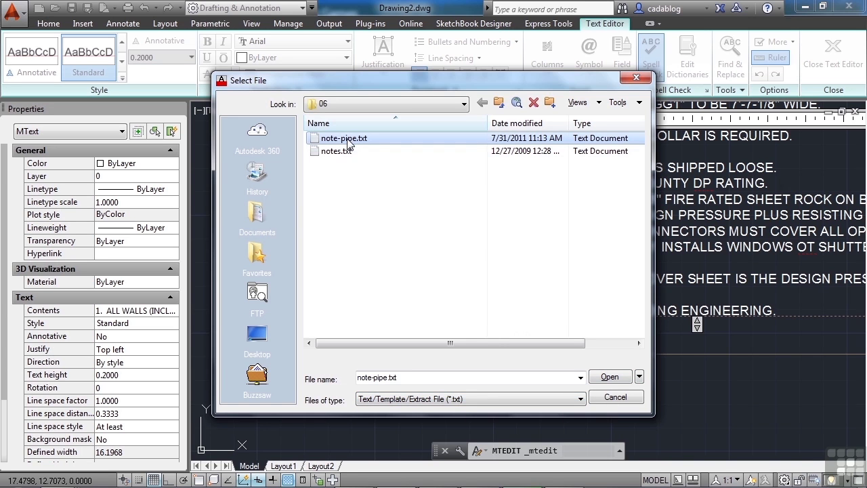
pyautogui.click(606, 378)
# - Change all the imported pipe notes below note 10 to uppercase
pyautogui.scroll(-3, 721, 323)
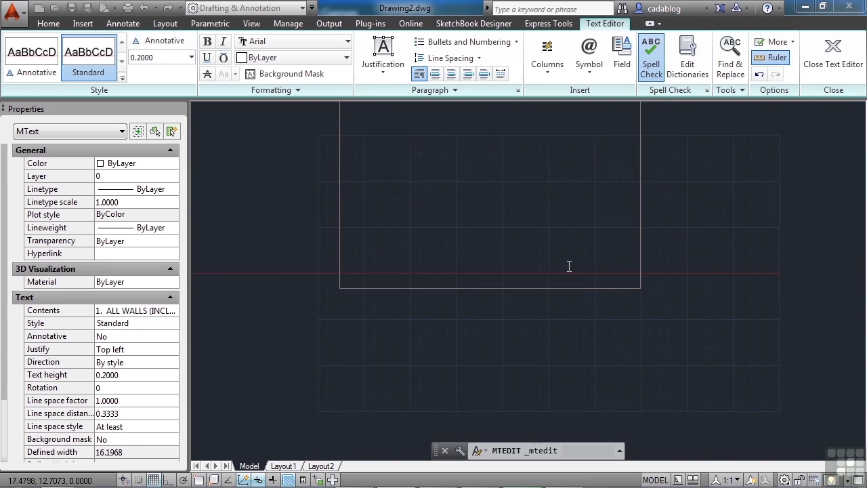
pyautogui.scroll(2, 448, 140)
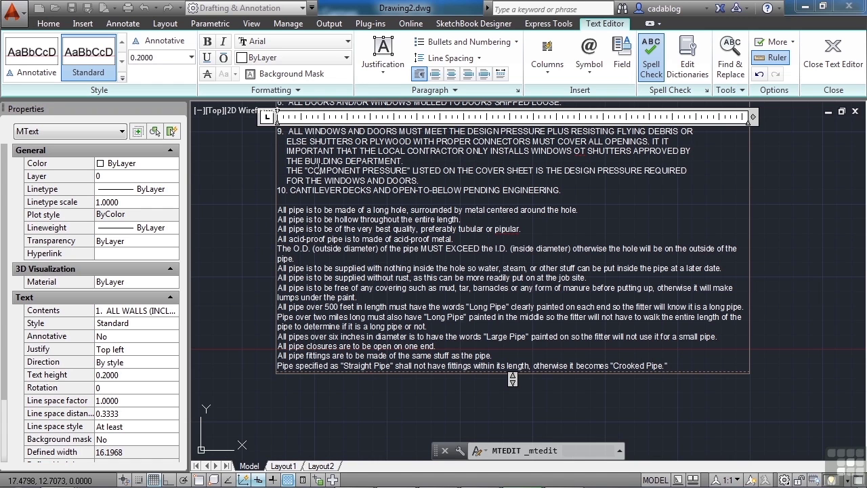
pyautogui.moveTo(680, 365); pyautogui.dragTo(275, 201)
pyautogui.rightClick(286, 216)
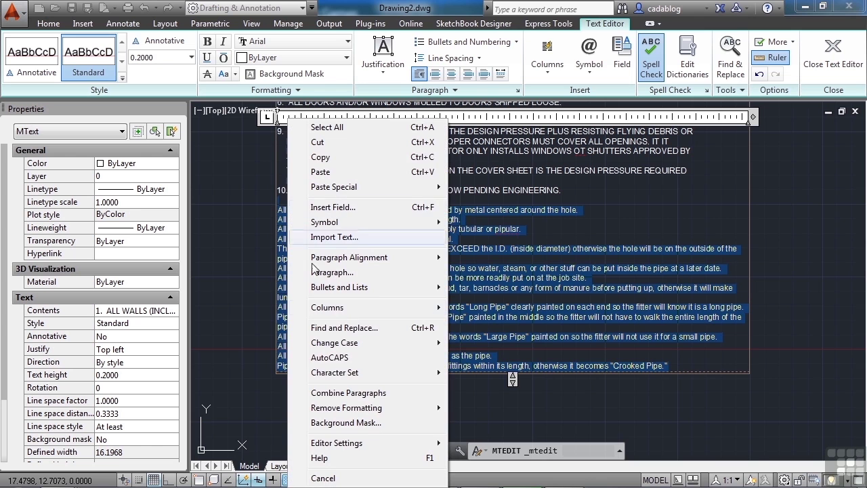
pyautogui.moveTo(349, 343)
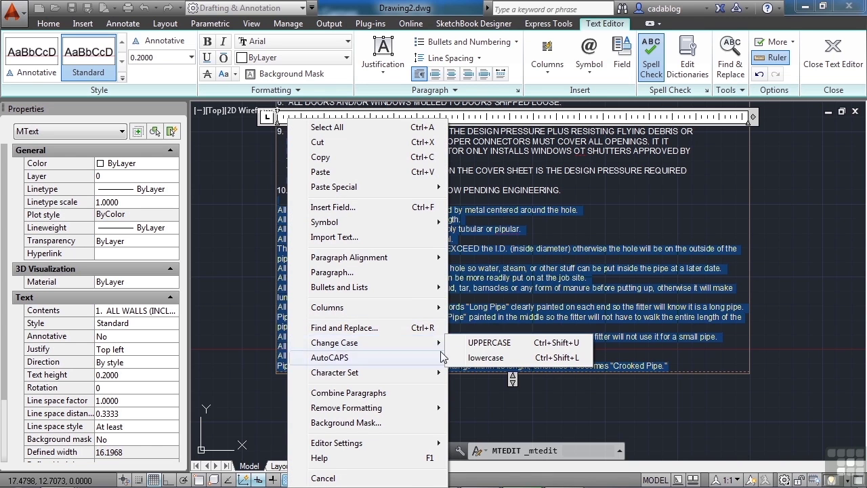
pyautogui.click(487, 343)
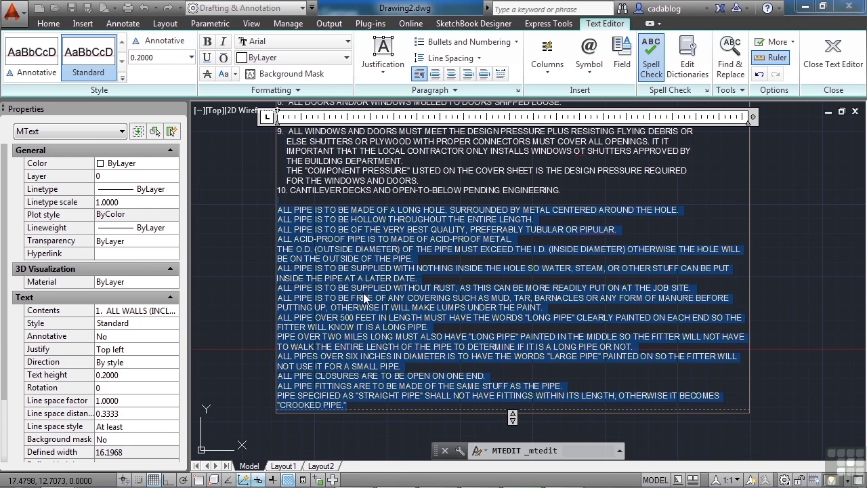
pyautogui.click(439, 343)
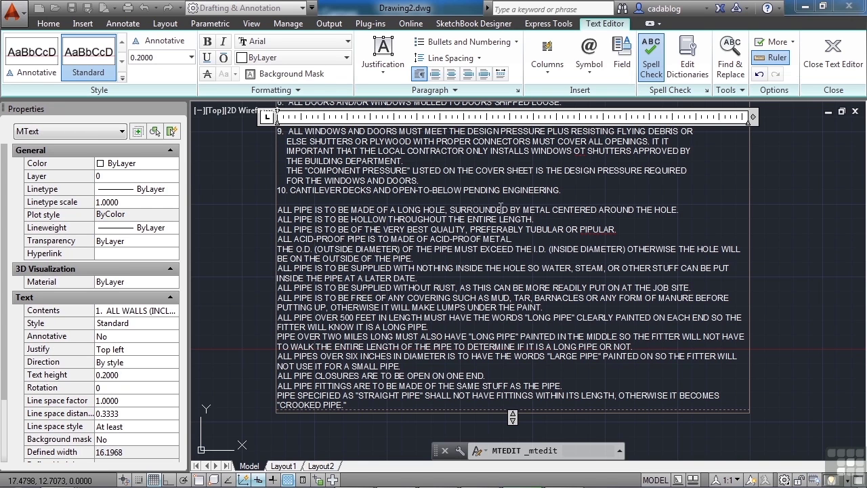
# - Delete the note 10 line about cantilever decks and finish editing the text
pyautogui.click(558, 191)
pyautogui.moveTo(557, 191); pyautogui.dragTo(279, 193)
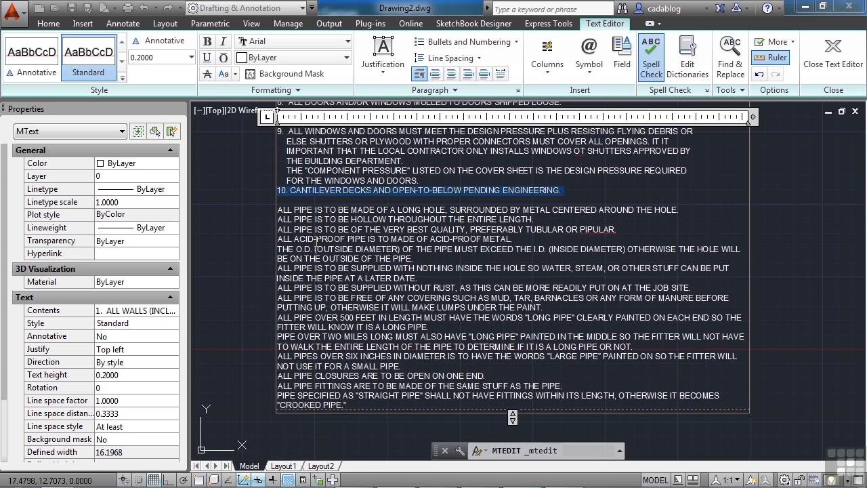
pyautogui.press('Delete')
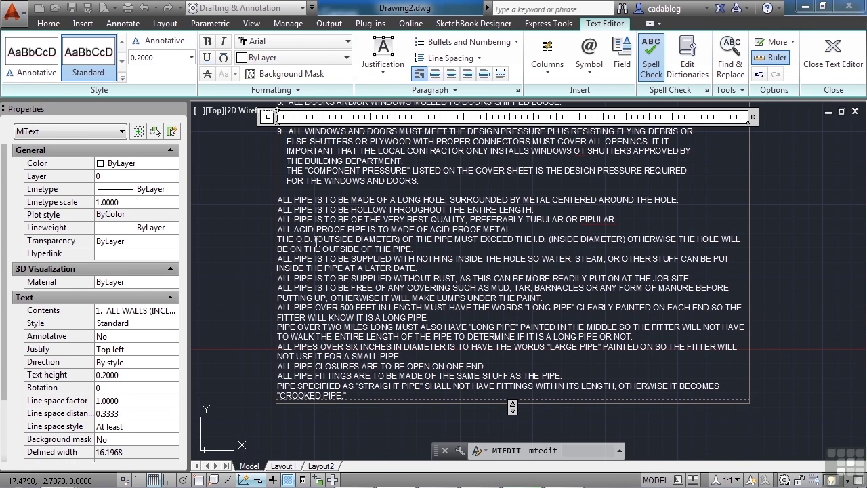
pyautogui.click(251, 250)
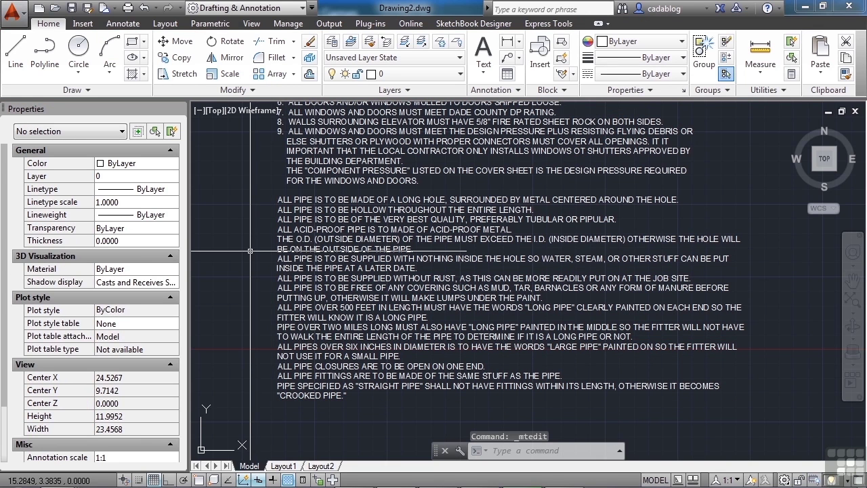